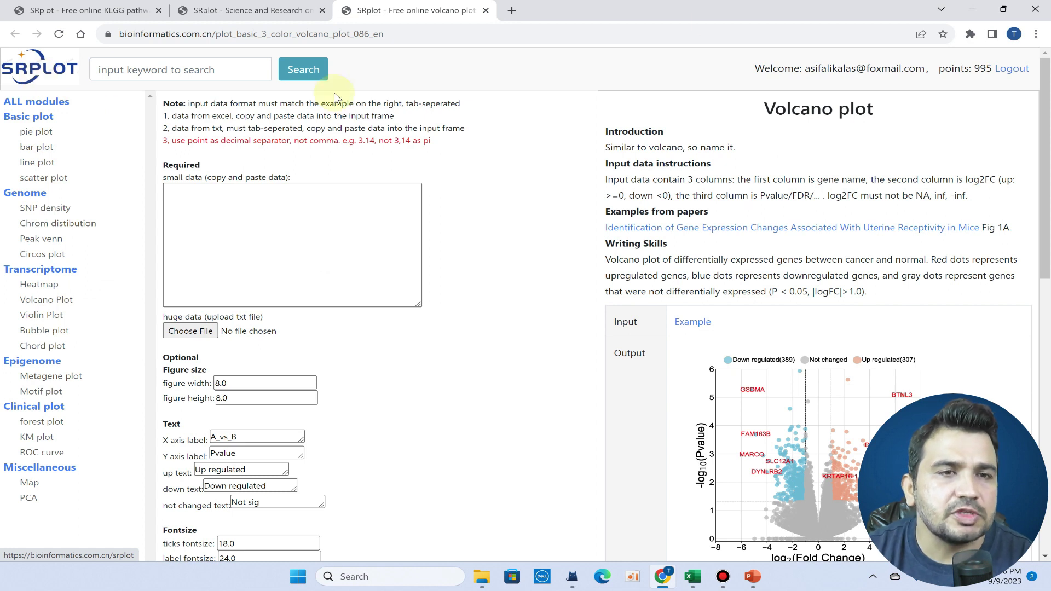
Load SRplot (bioinformatics.com.cn/en) in a new tab and open 'volcano plot 3 colors' with its data box.
click(510, 11)
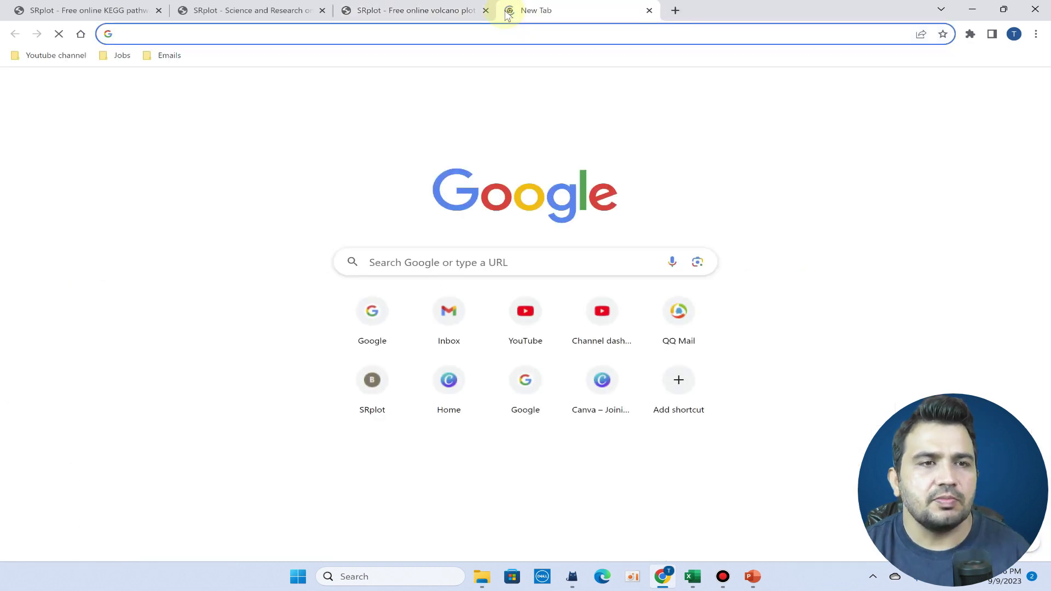
text(bioinformatics.com.cn/en)
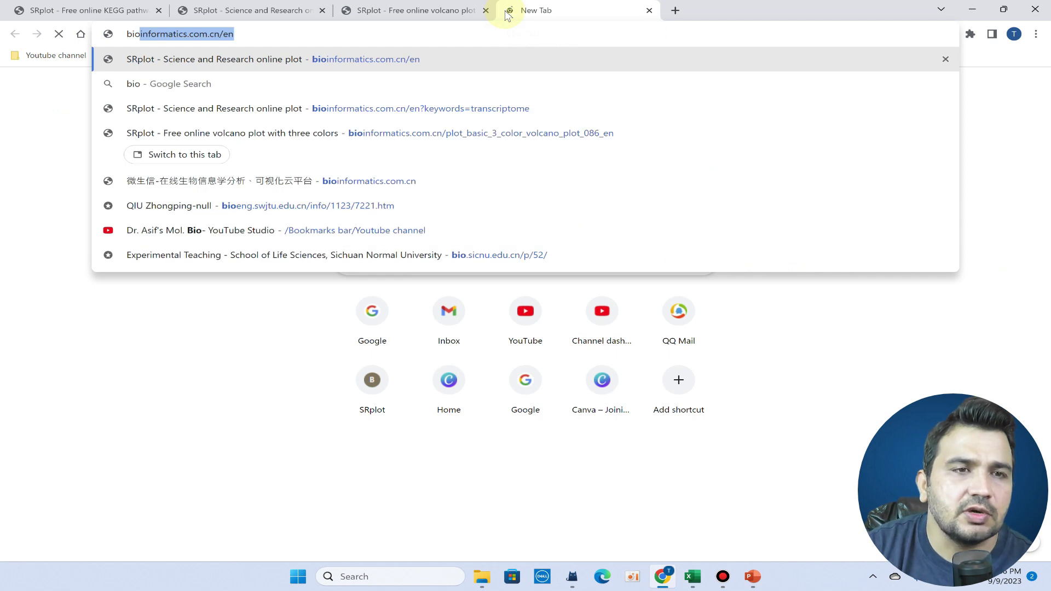
key(Right)
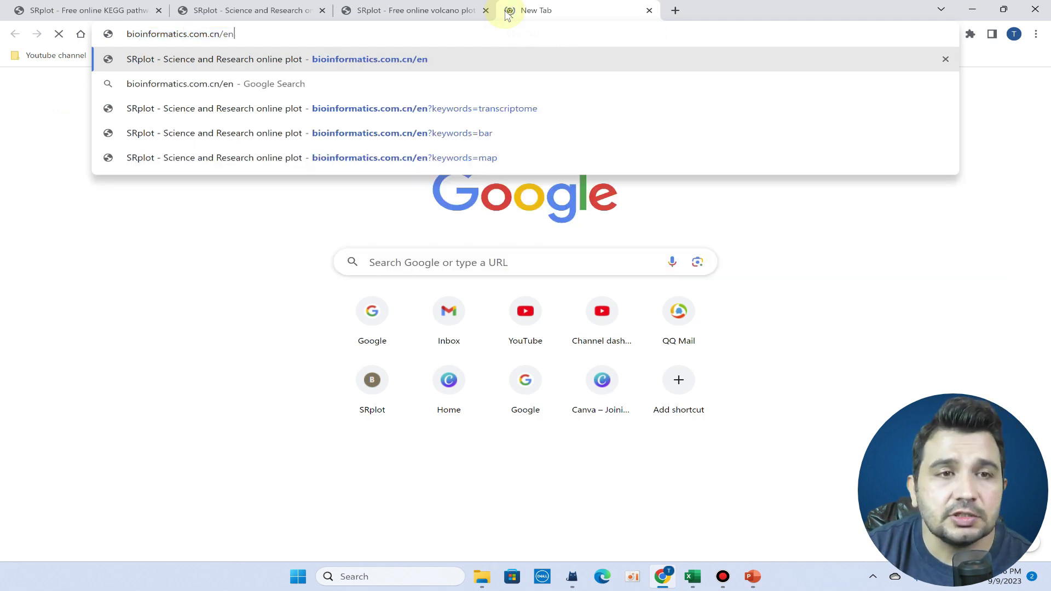
key(Return)
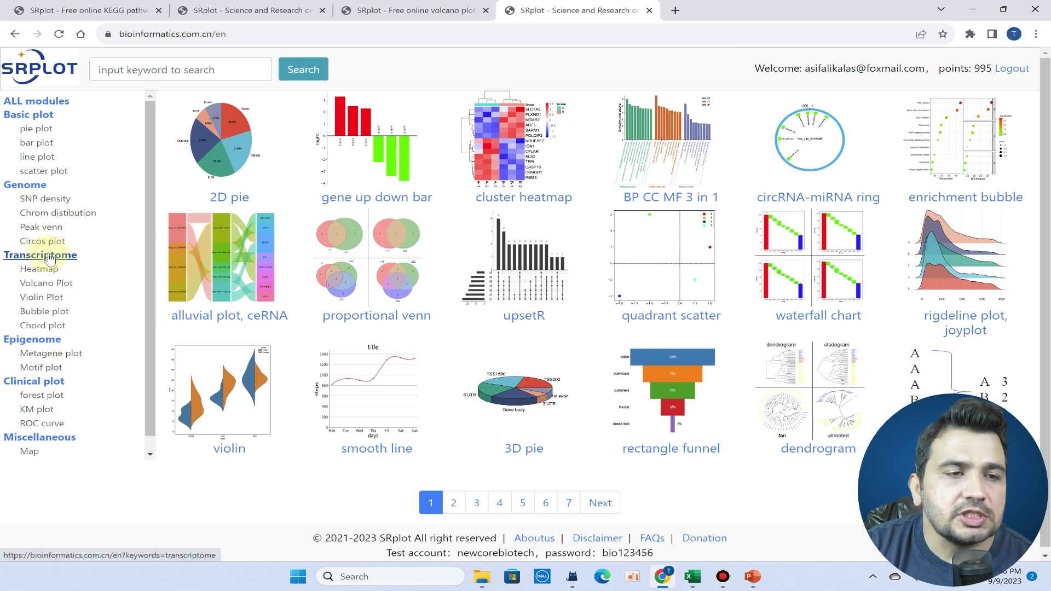
click(49, 285)
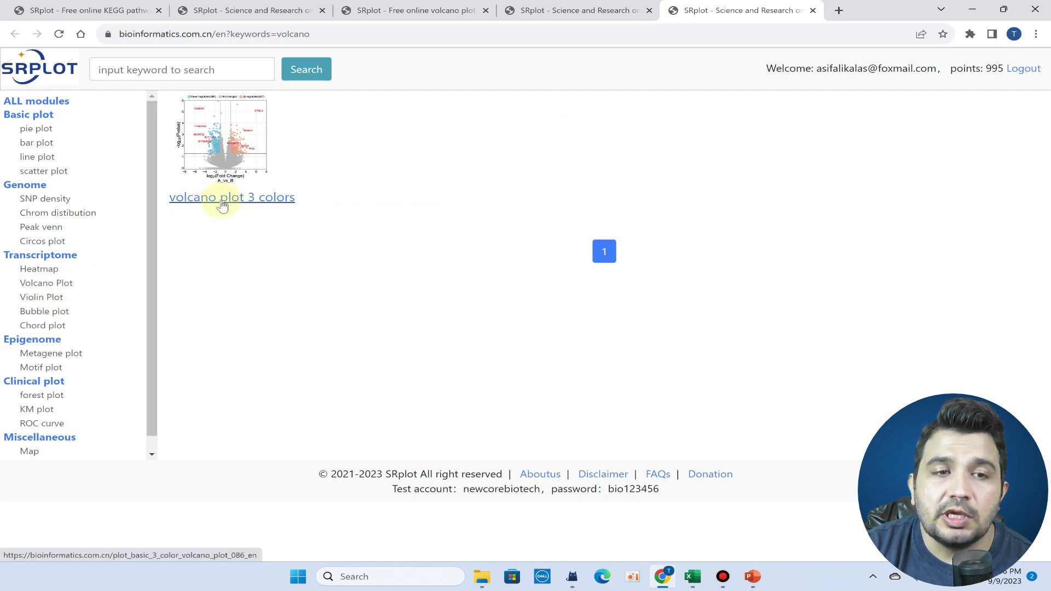
click(222, 201)
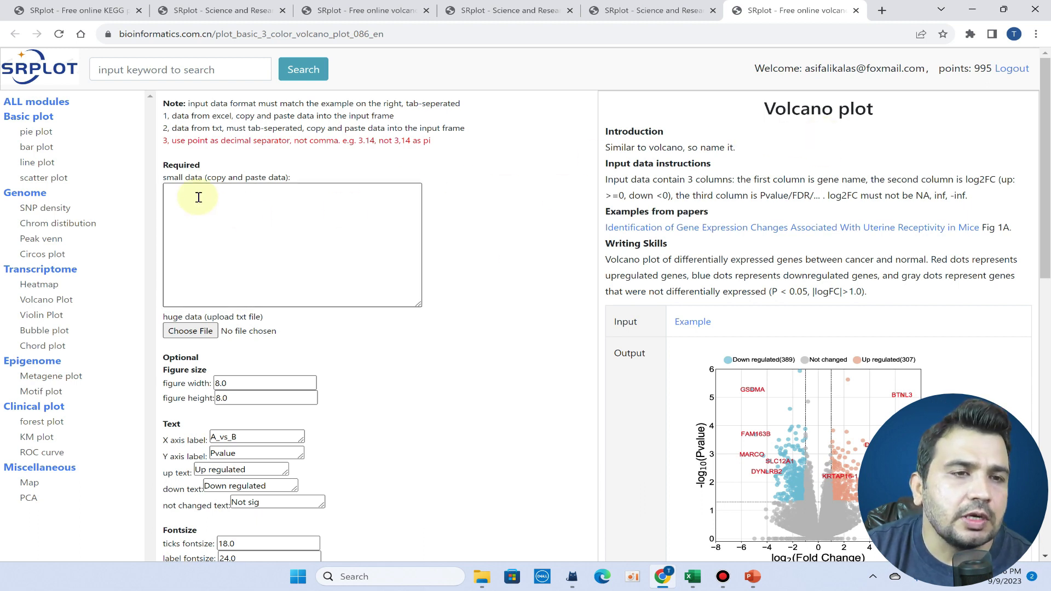
click(230, 199)
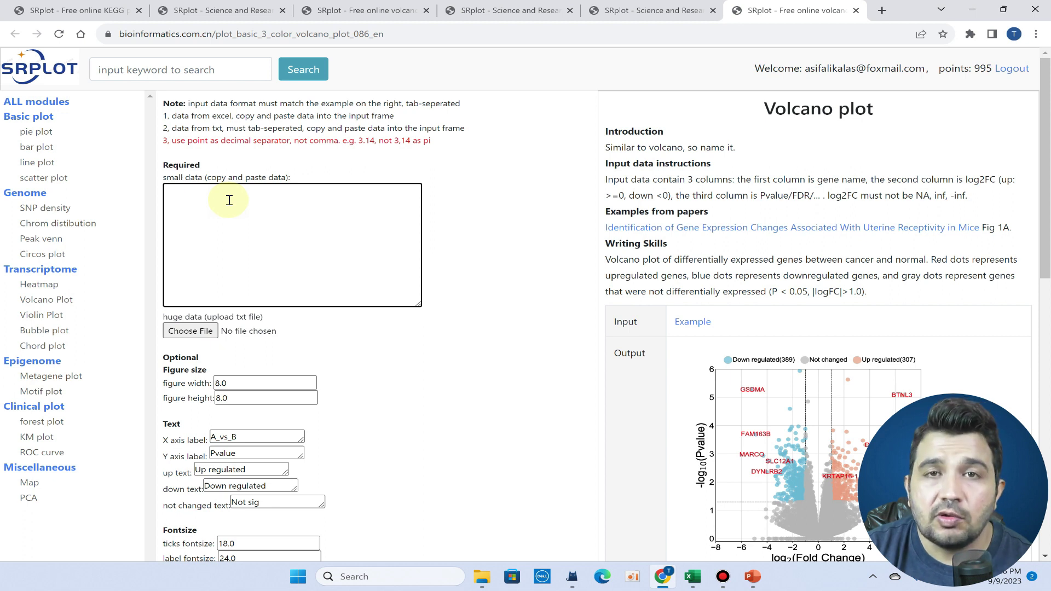
click(698, 579)
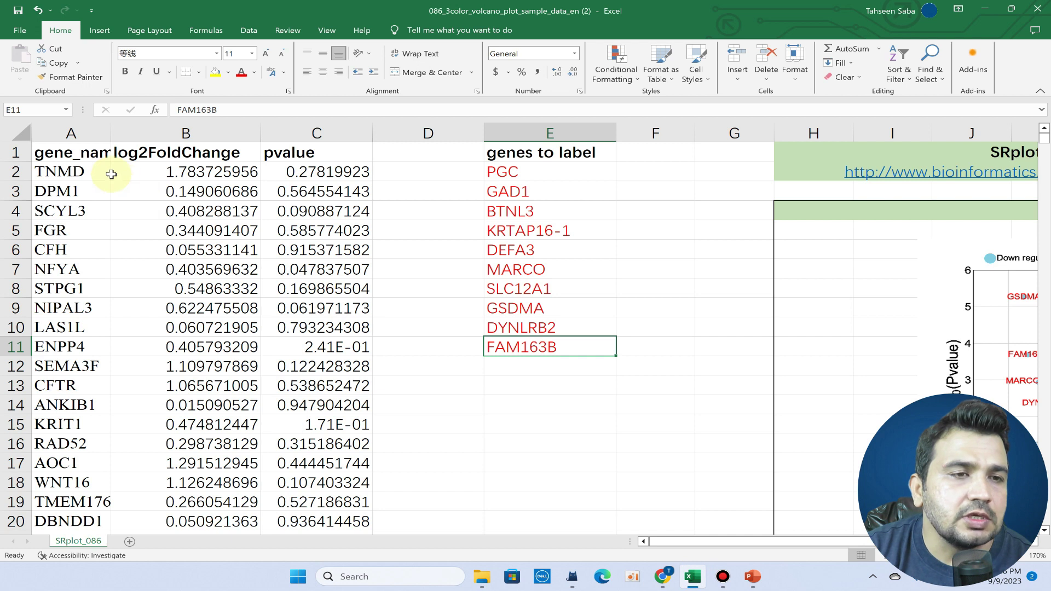
click(86, 151)
click(164, 152)
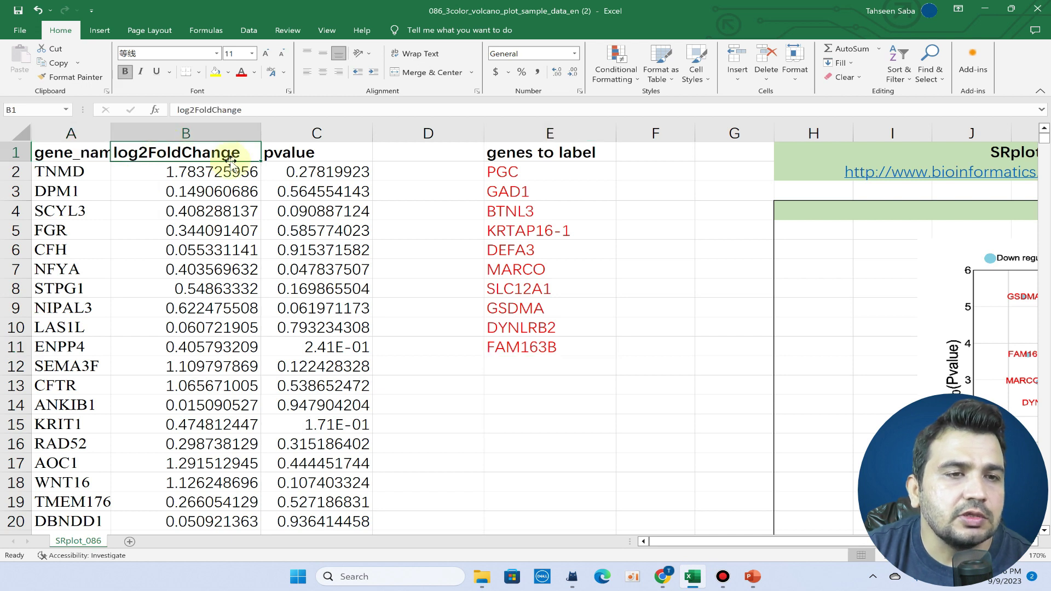
click(274, 153)
click(74, 154)
scroll(74, 210, down, 2)
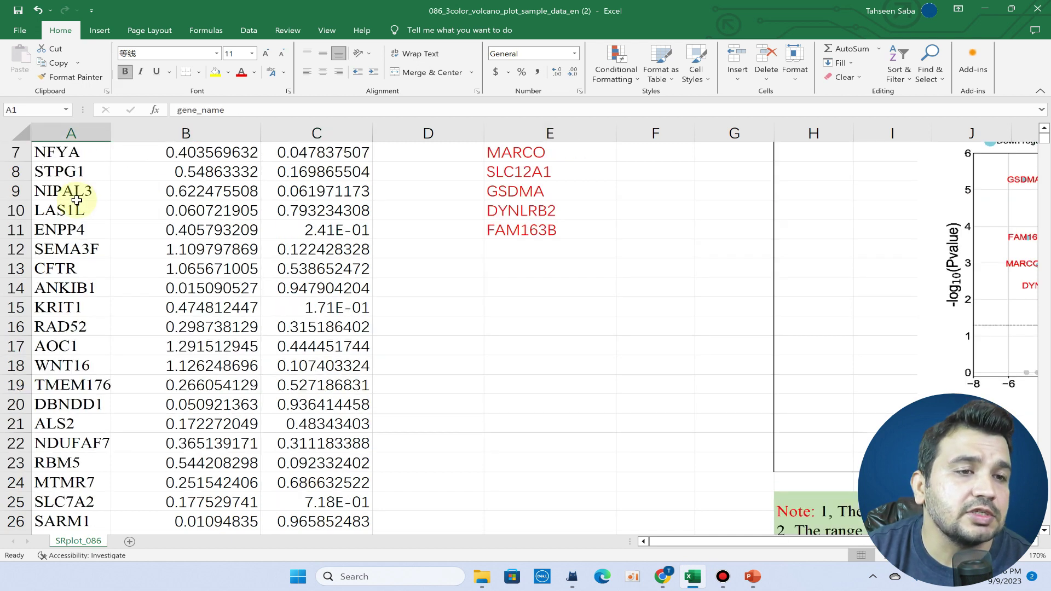
scroll(78, 239, down, 4)
scroll(115, 312, down, 5)
scroll(189, 258, up, 11)
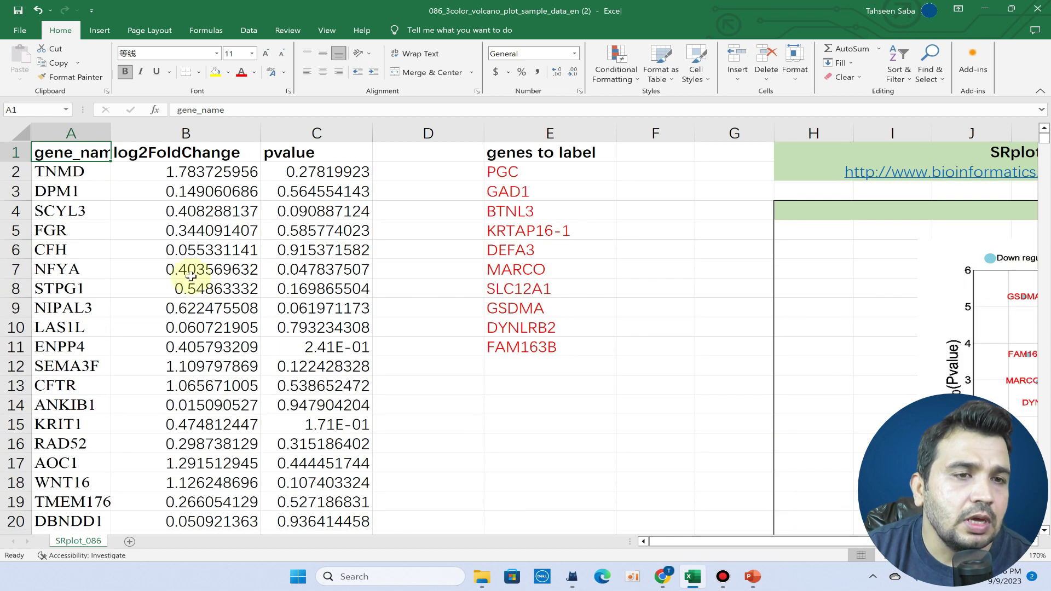
click(209, 155)
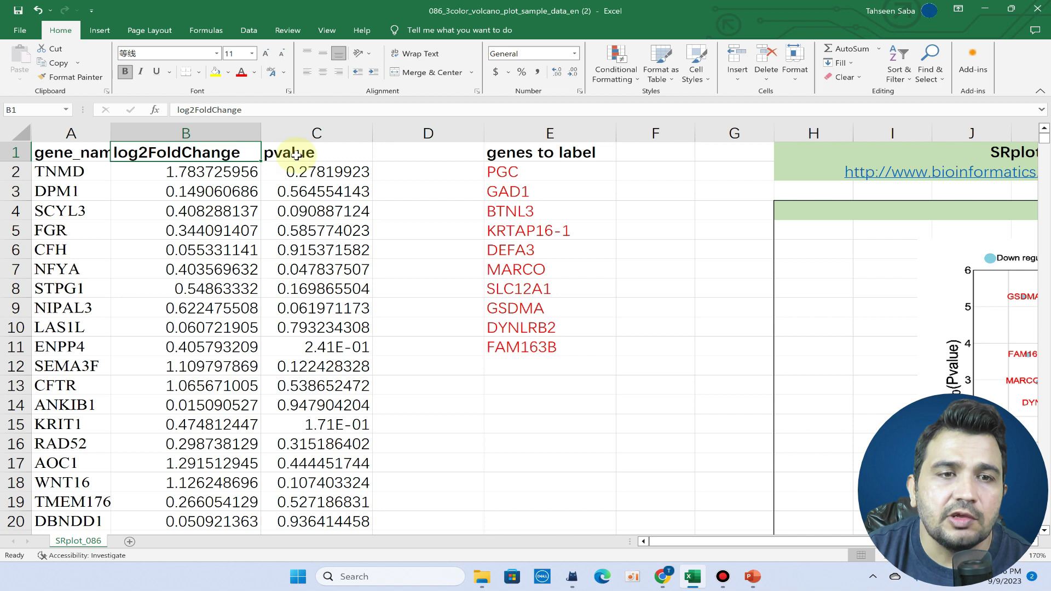
click(322, 160)
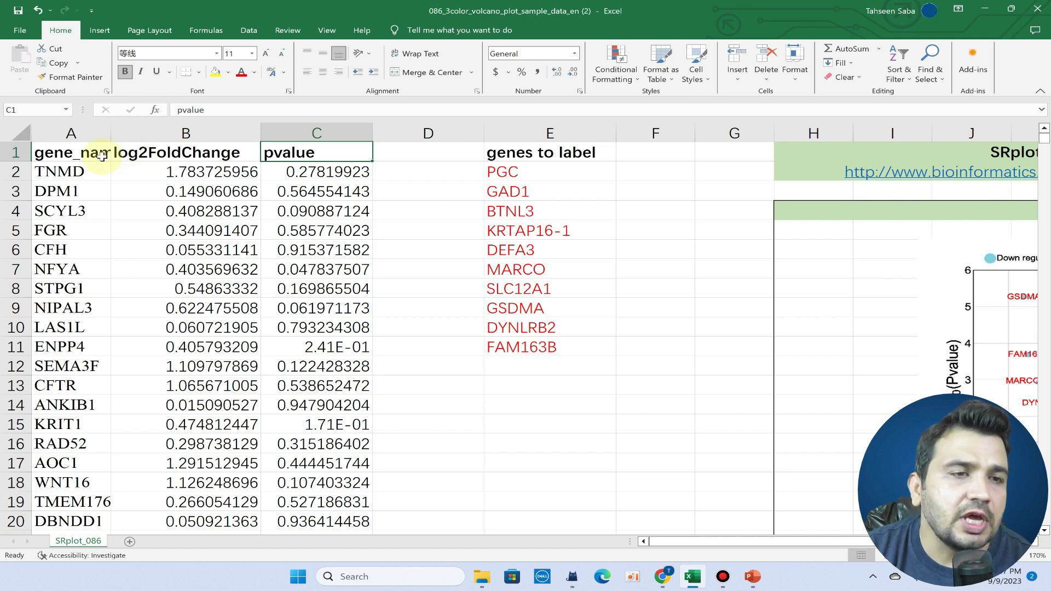
click(101, 154)
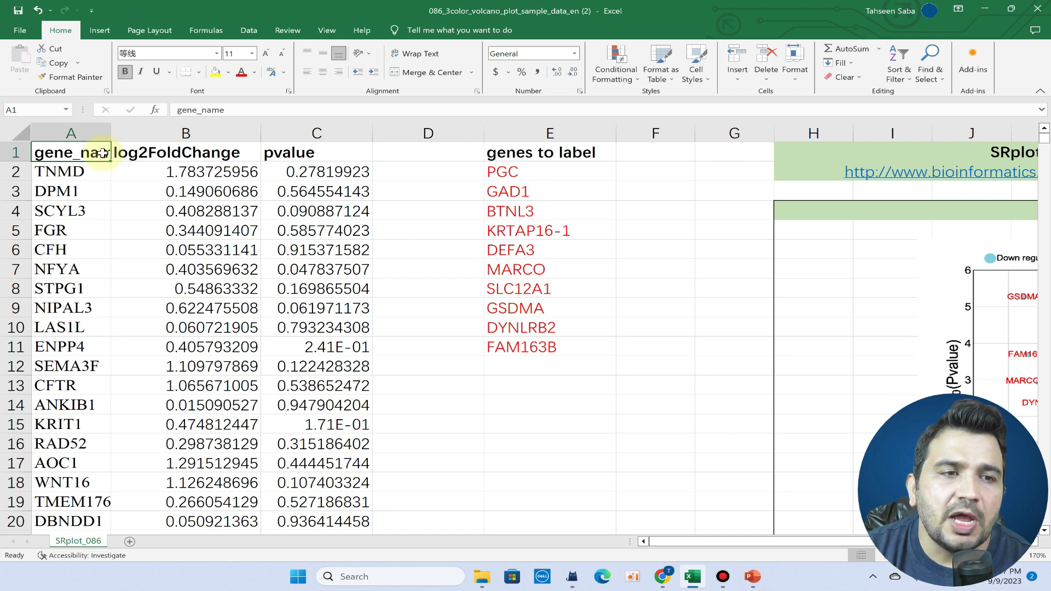
click(189, 153)
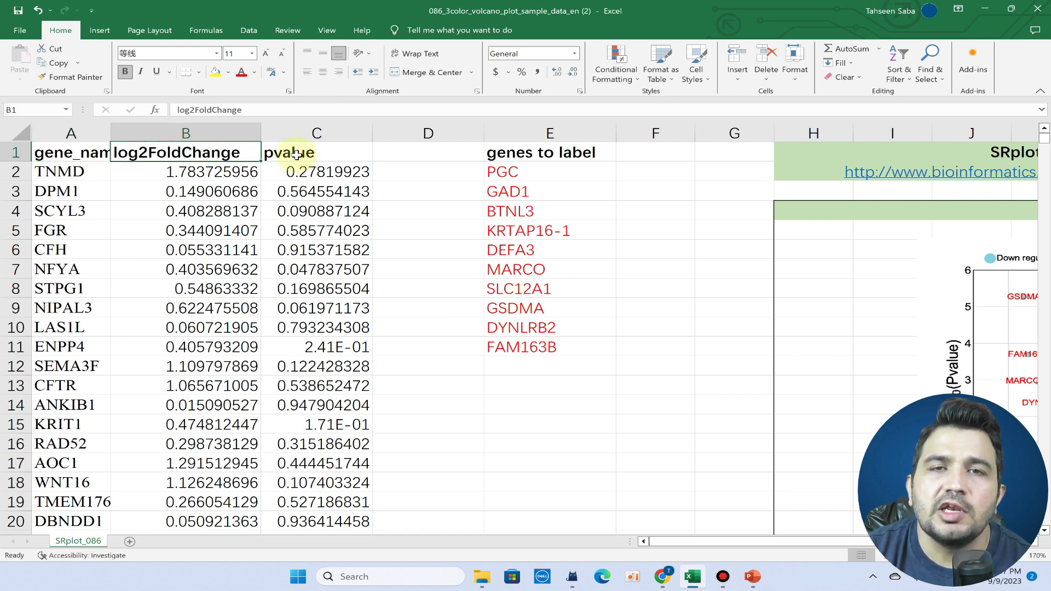
click(295, 154)
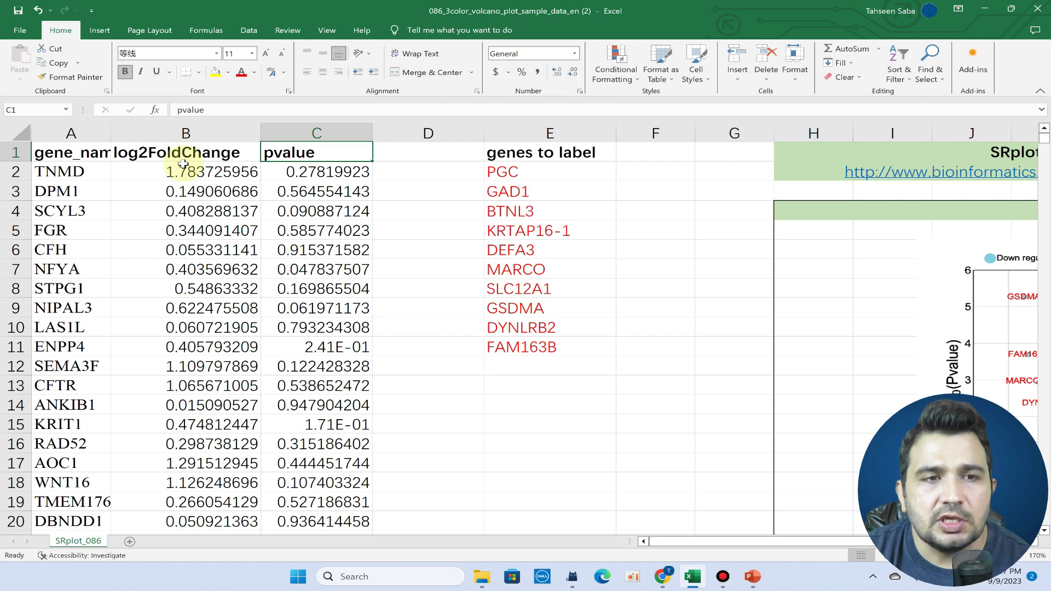
Copy Excel columns A–C (gene_name, log2FoldChange, pvalue) and paste them into SRplot's data box.
drag(71, 134, 284, 138)
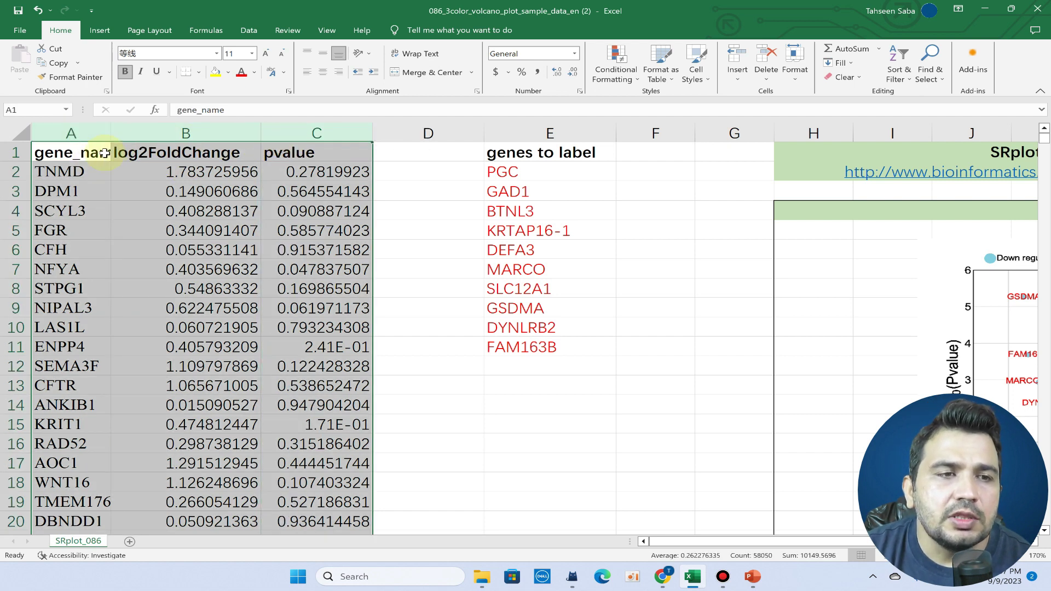
right_click(123, 151)
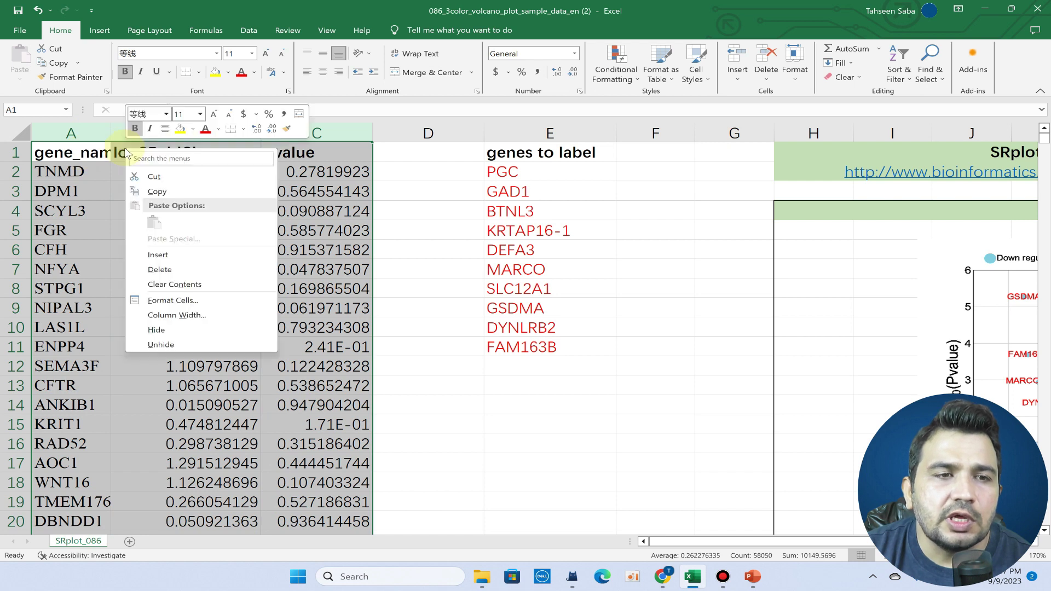
click(181, 191)
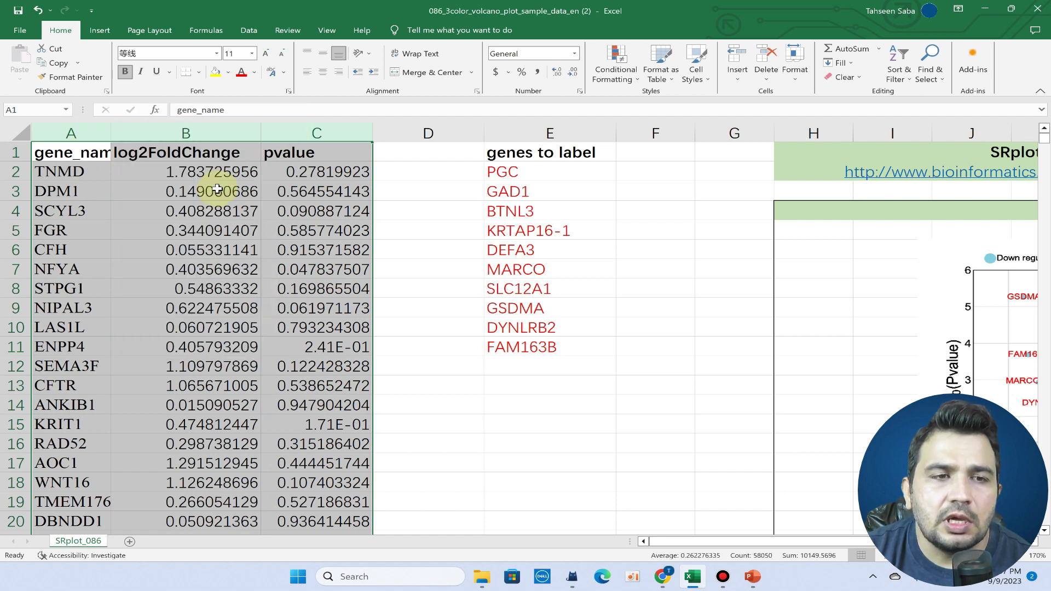
click(985, 9)
click(353, 198)
key(ctrl+v)
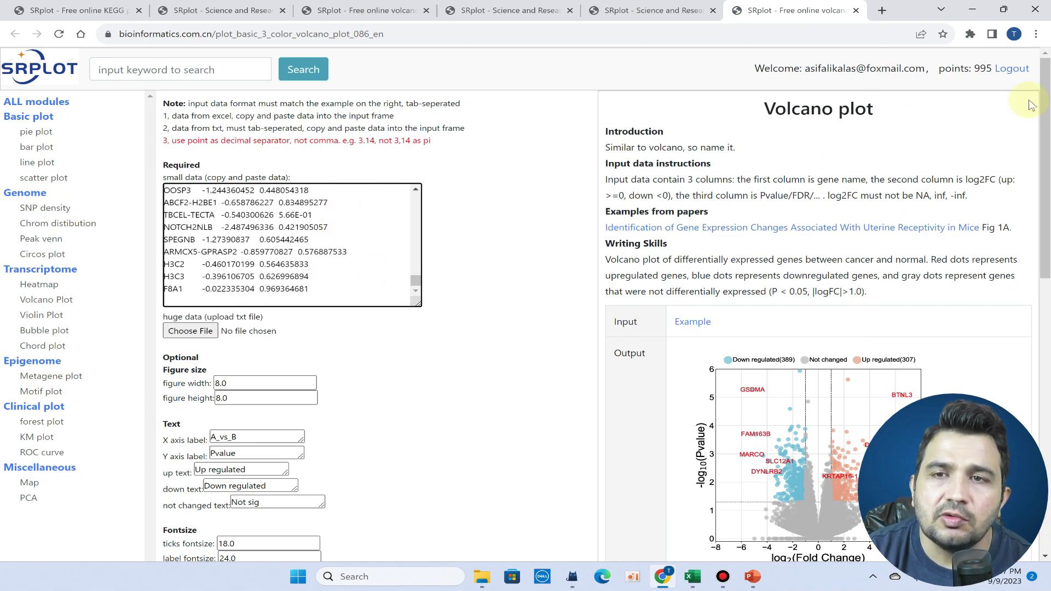
drag(1045, 124, 1048, 465)
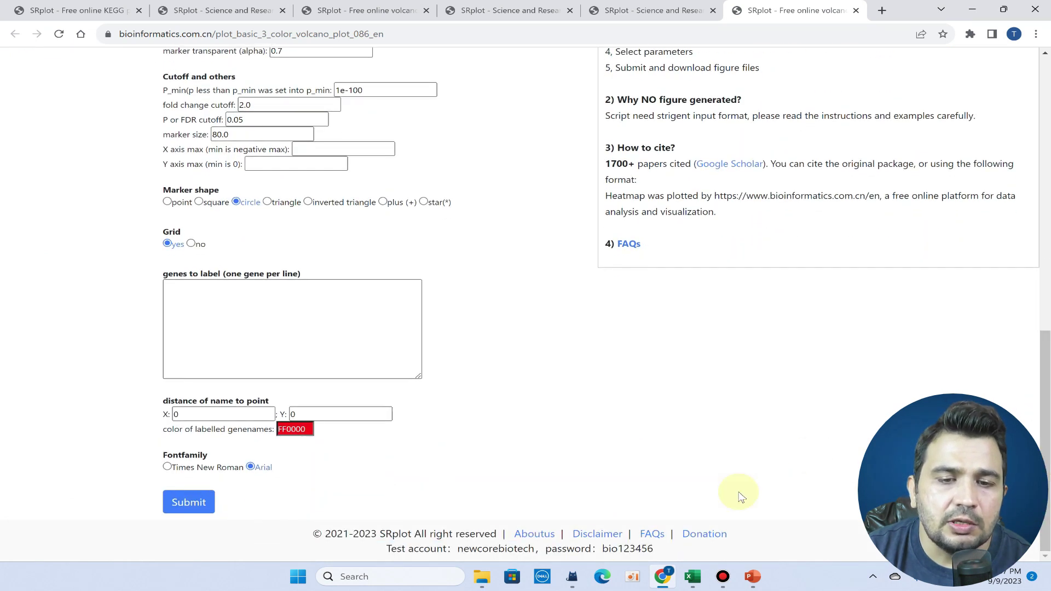
scroll(815, 274, up, 4)
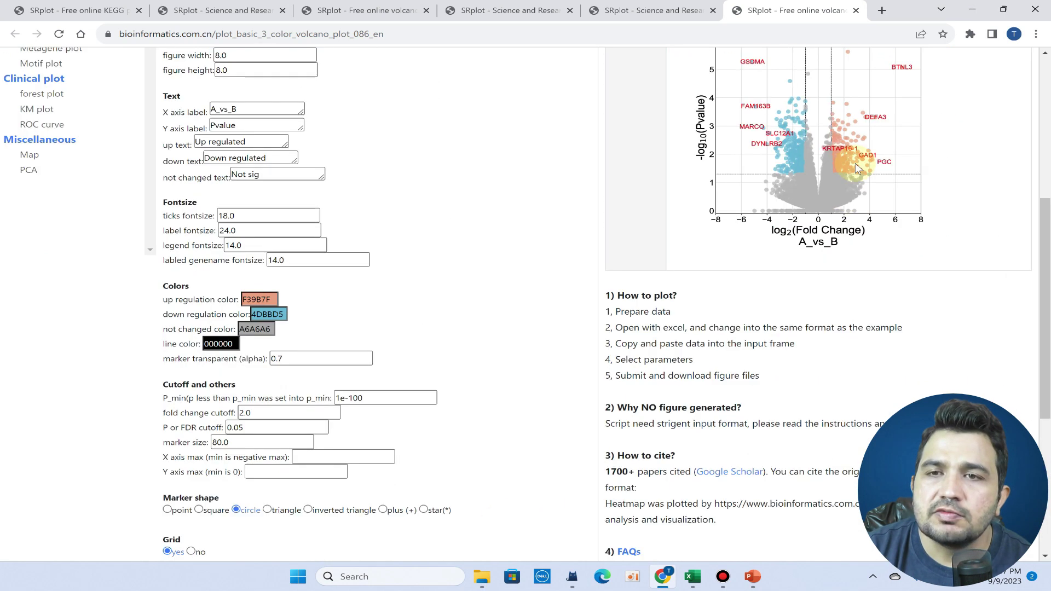
scroll(720, 210, down, 1)
scroll(721, 211, down, 3)
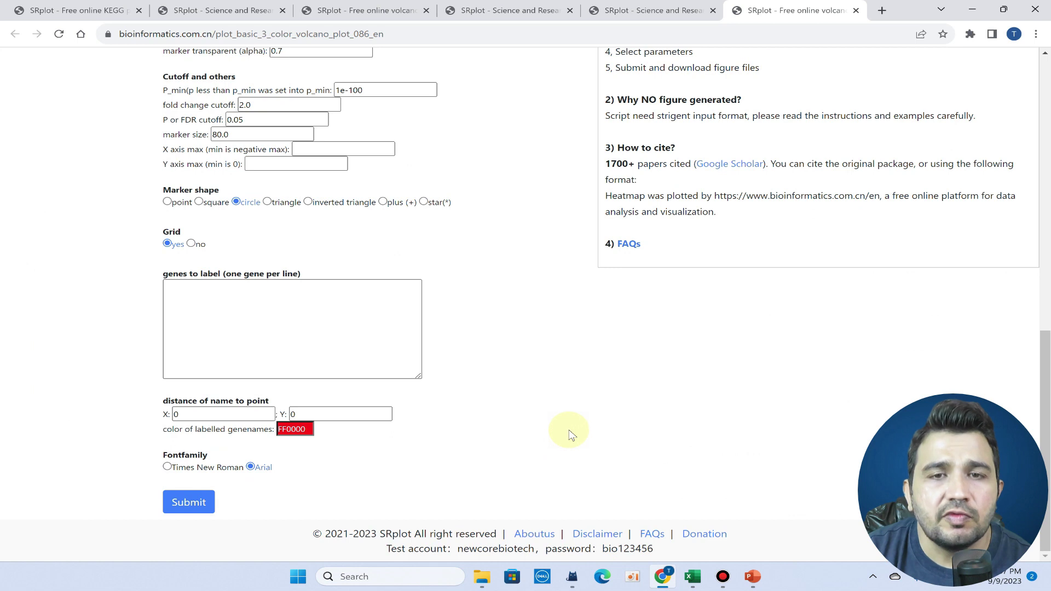
drag(503, 553, 551, 552)
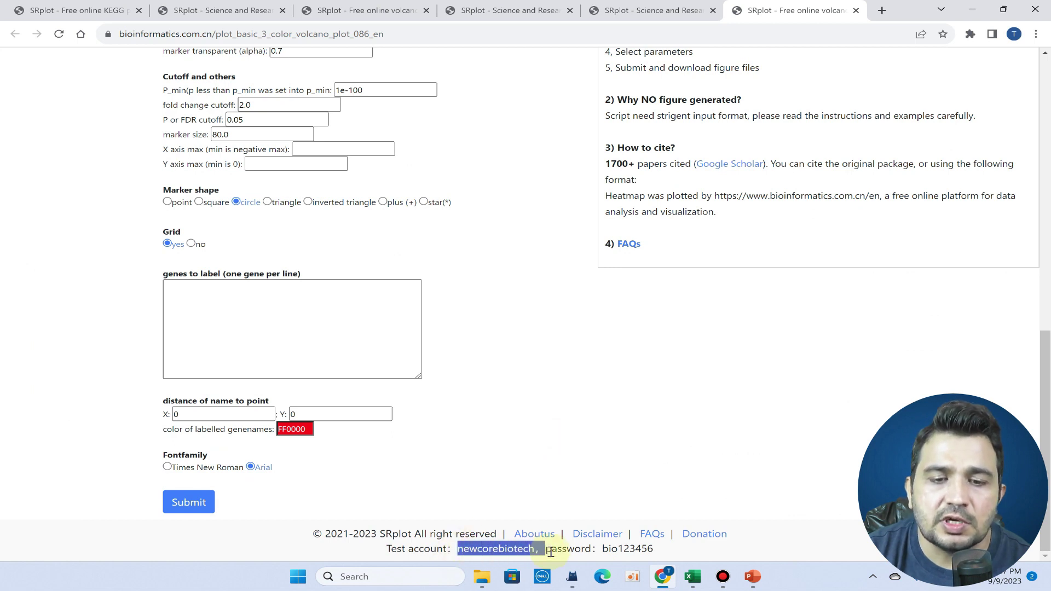
click(610, 551)
scroll(411, 235, up, 5)
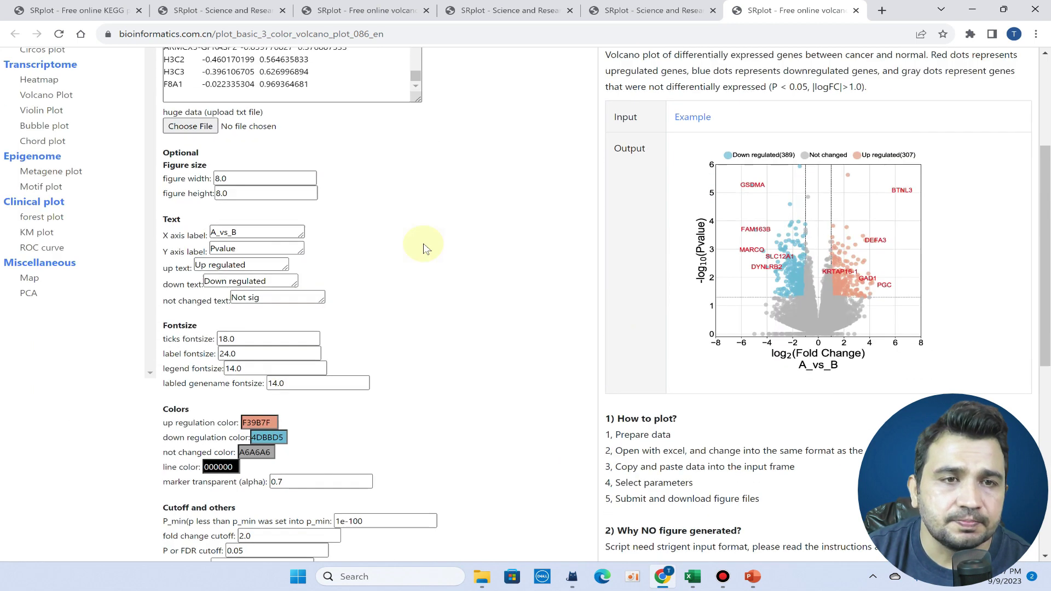
scroll(411, 237, up, 3)
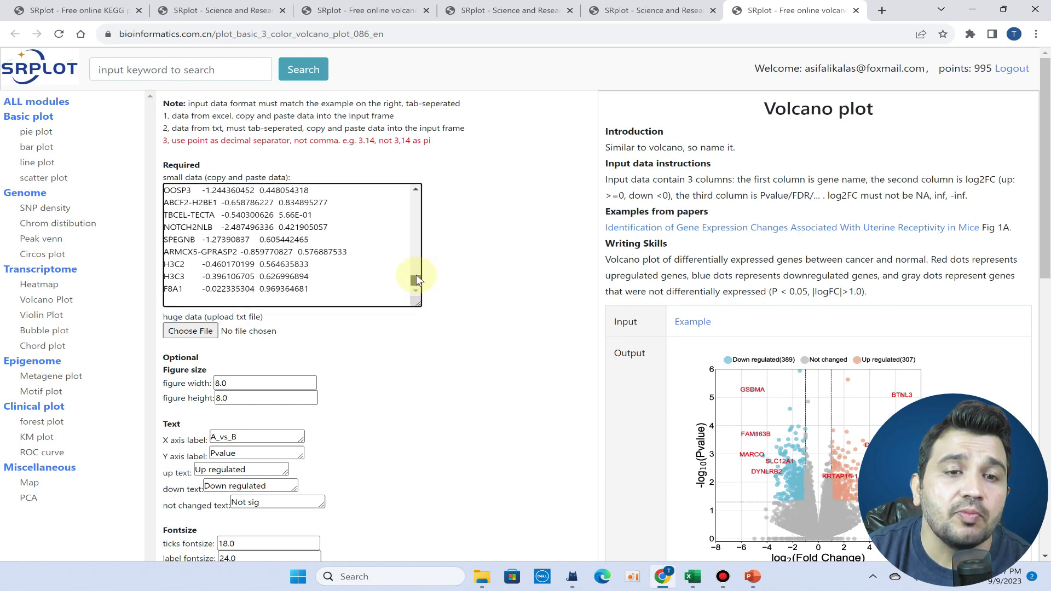
drag(416, 280, 428, 198)
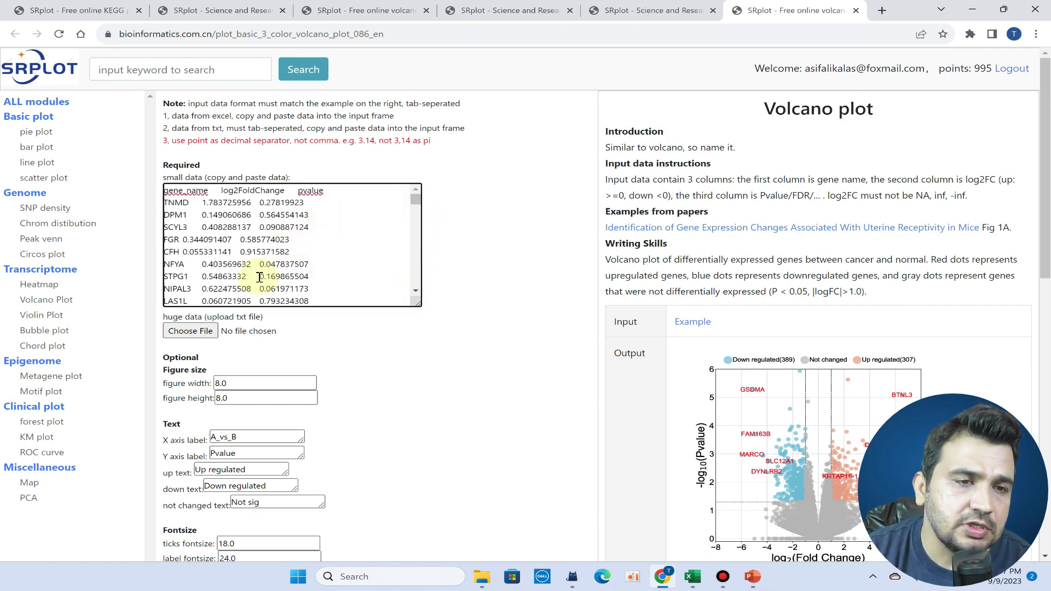
scroll(282, 281, down, 3)
scroll(193, 328, down, 2)
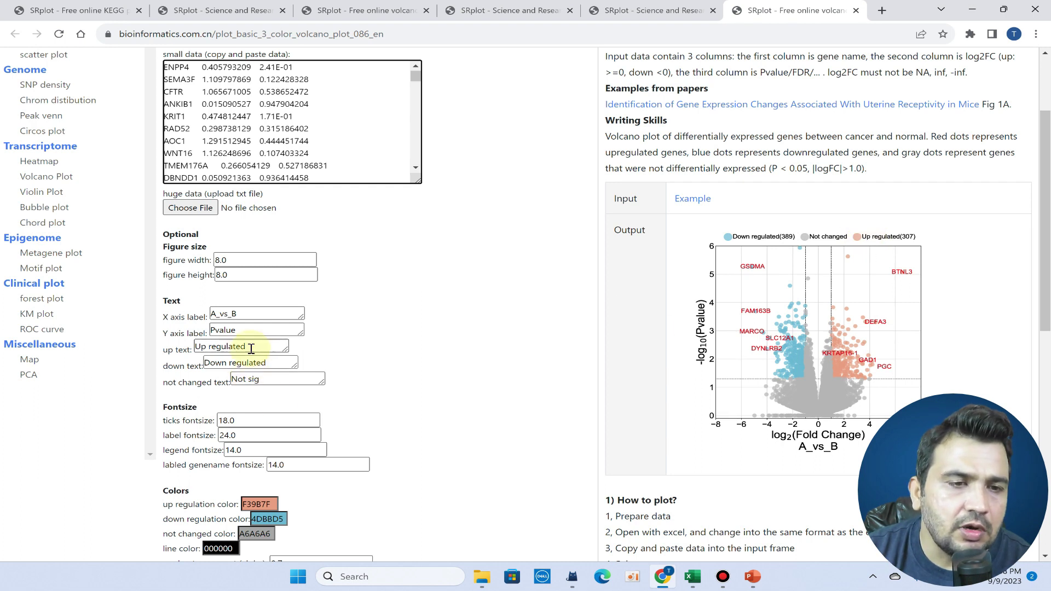
double_click(215, 346)
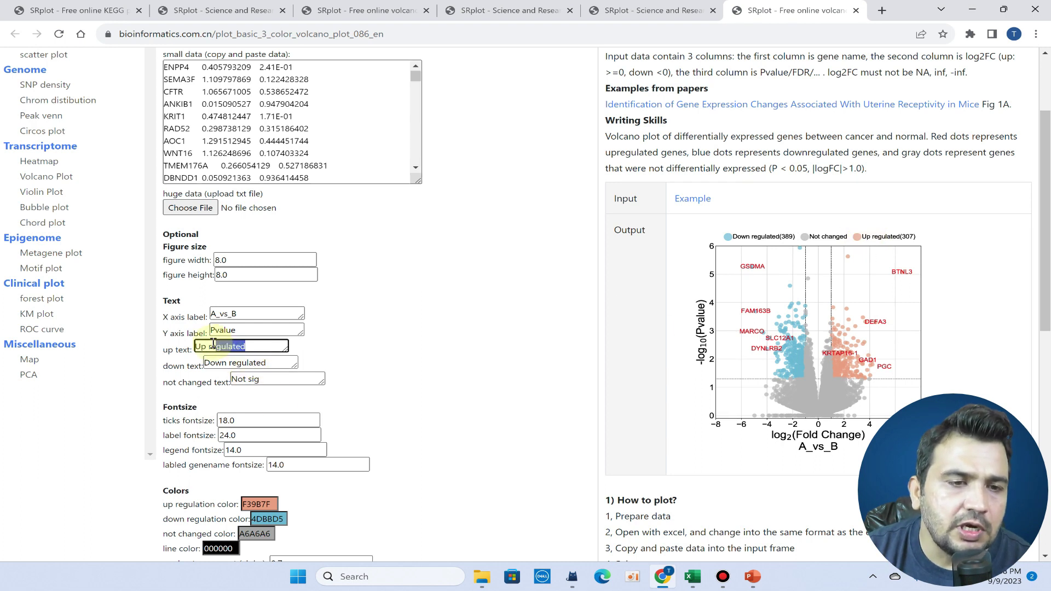
click(252, 347)
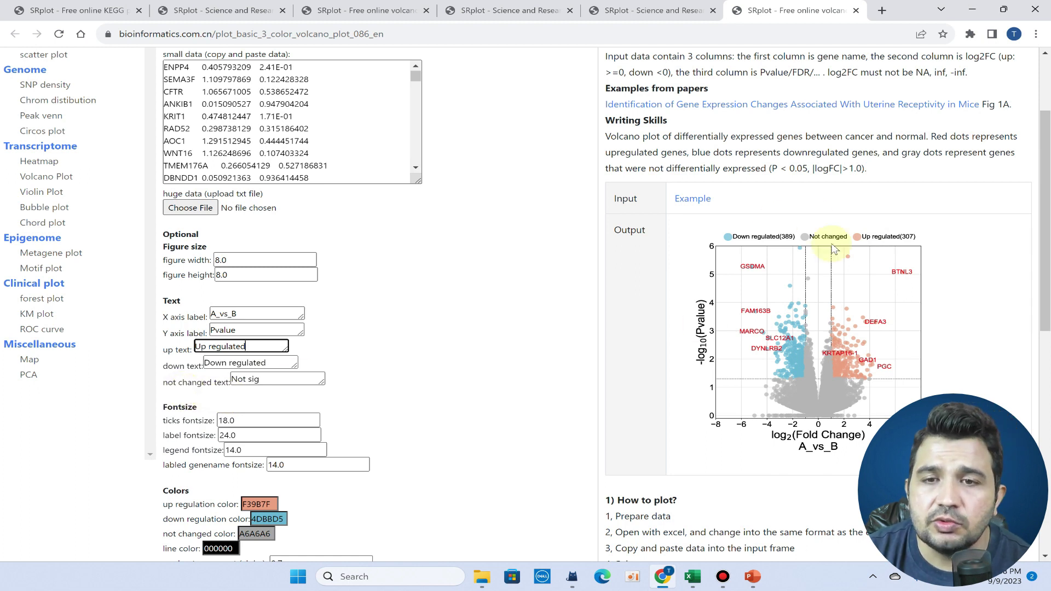
scroll(247, 396, down, 3)
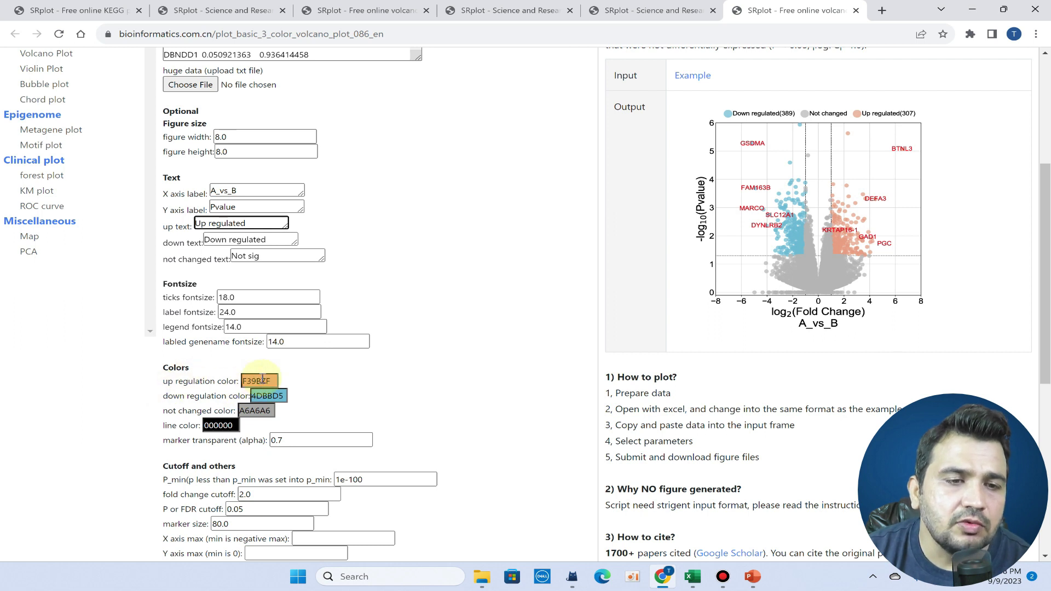
click(262, 380)
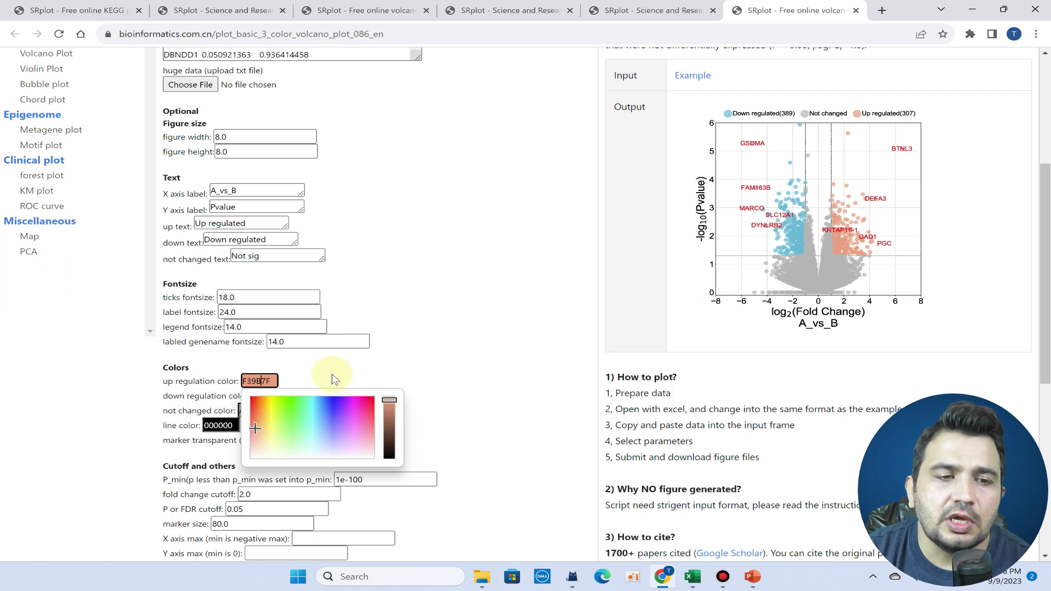
click(354, 368)
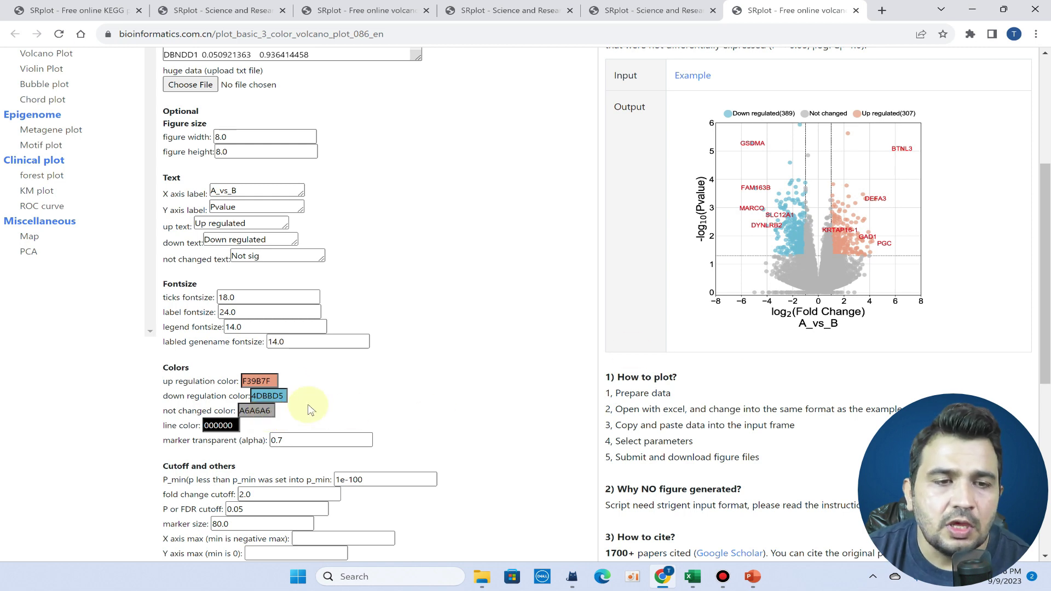
scroll(270, 398, down, 1)
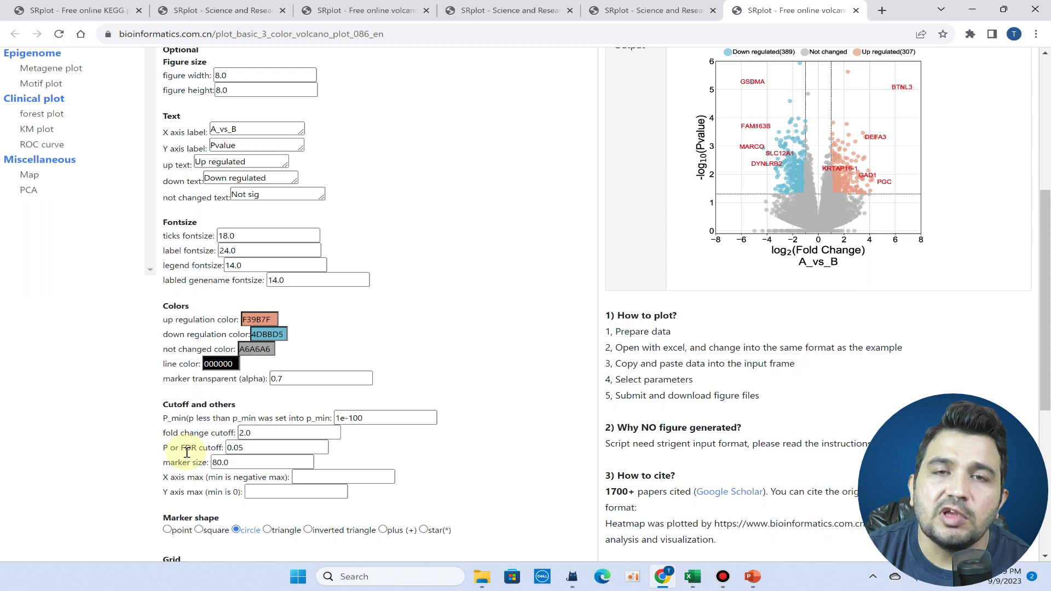
scroll(222, 452, down, 1)
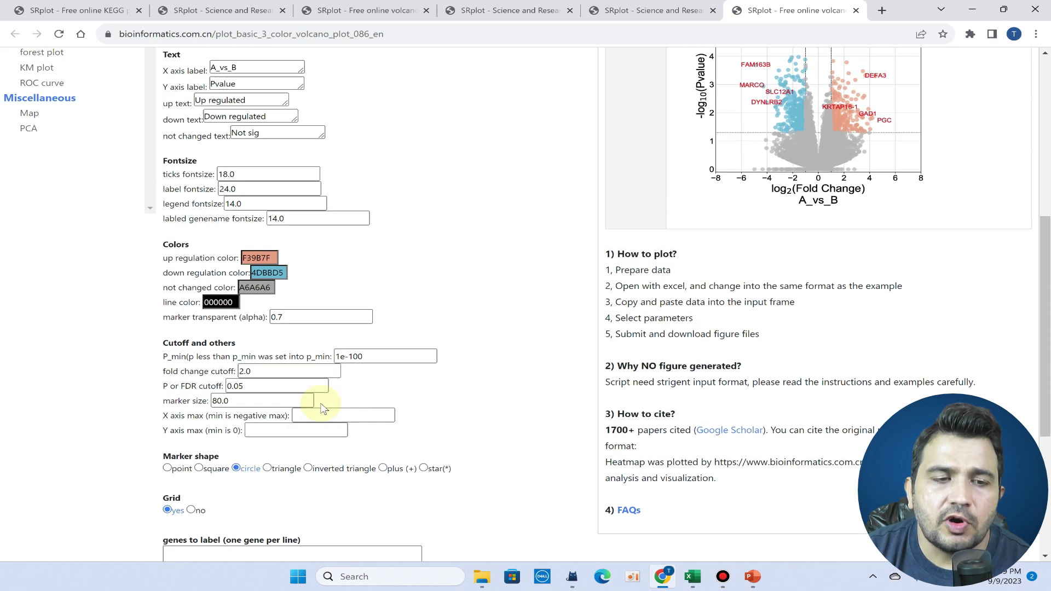
scroll(564, 287, up, 1)
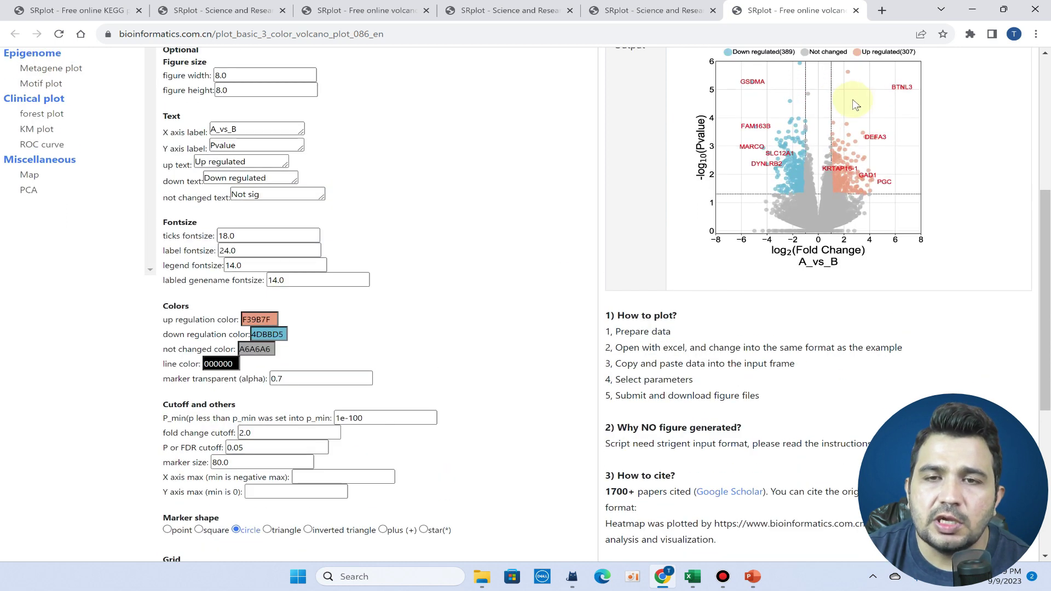
scroll(487, 294, down, 1)
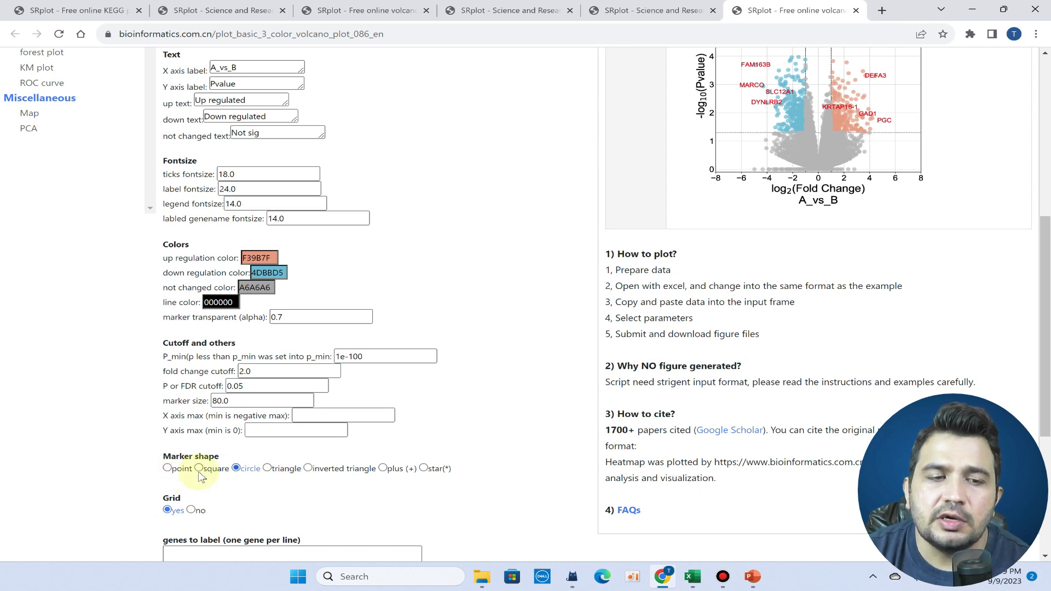
Set the volcano plot's Marker shape to 'point'.
click(169, 469)
scroll(197, 412, down, 3)
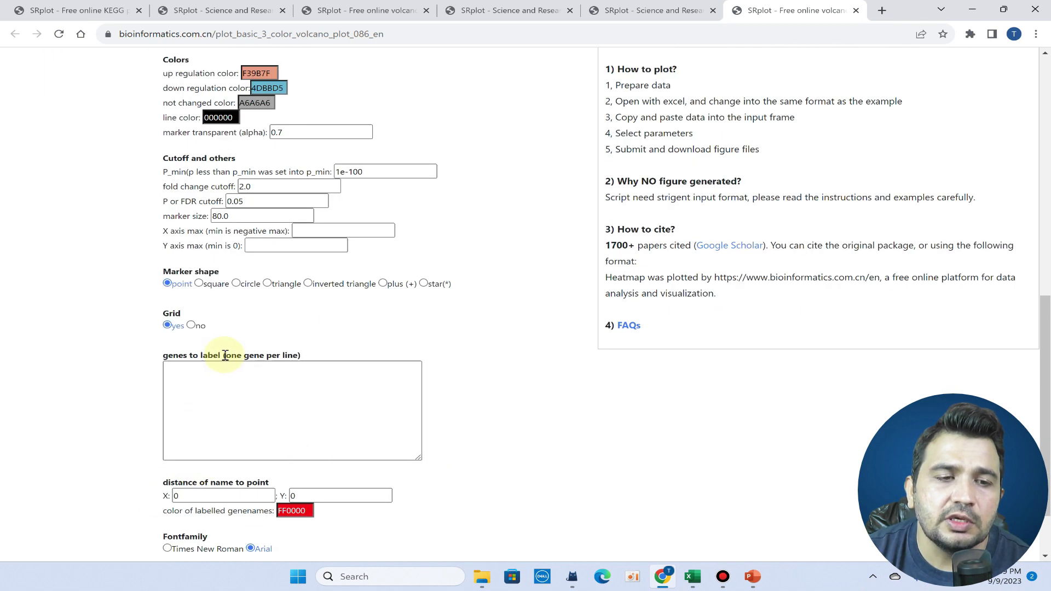
scroll(192, 455, up, 1)
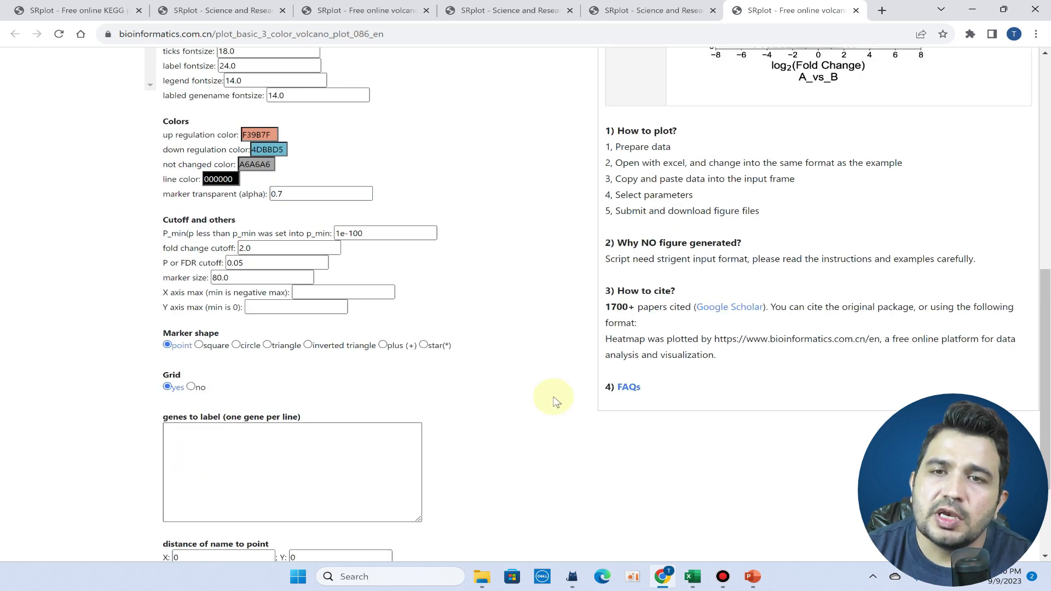
scroll(658, 371, up, 2)
scroll(739, 312, up, 2)
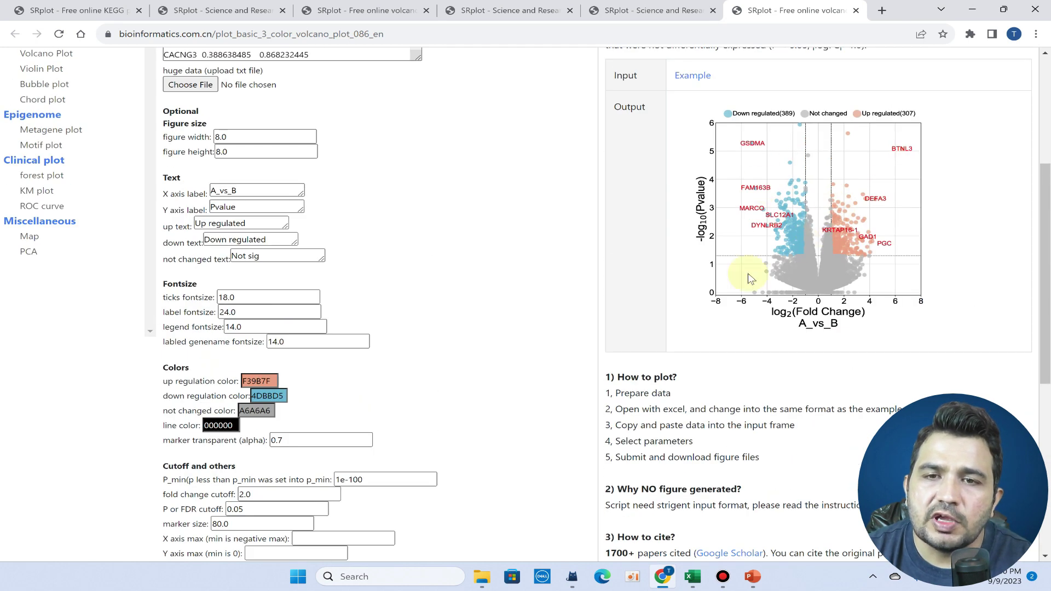
scroll(723, 284, down, 3)
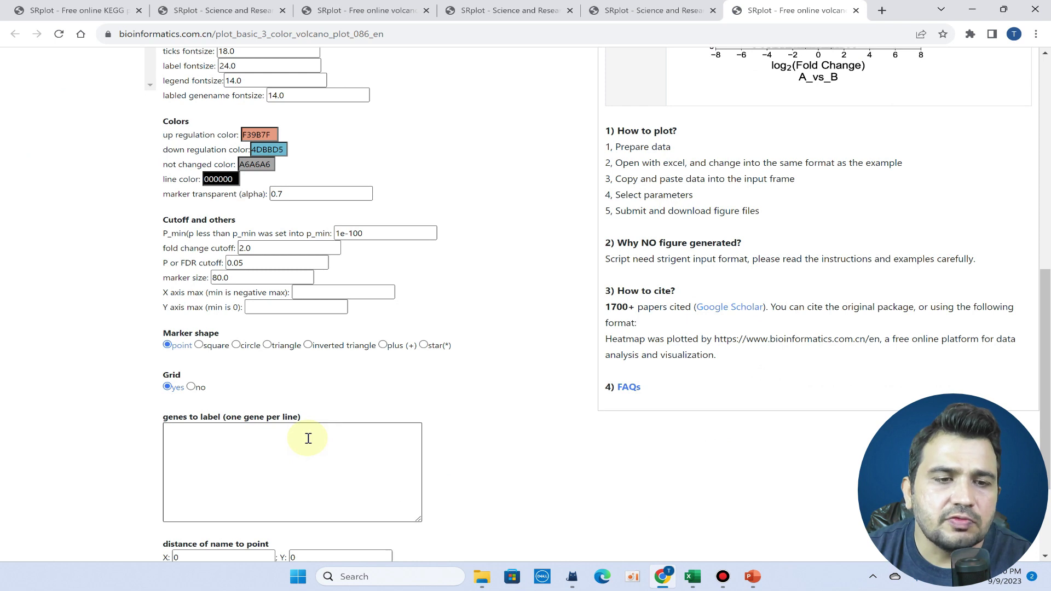
scroll(220, 444, down, 2)
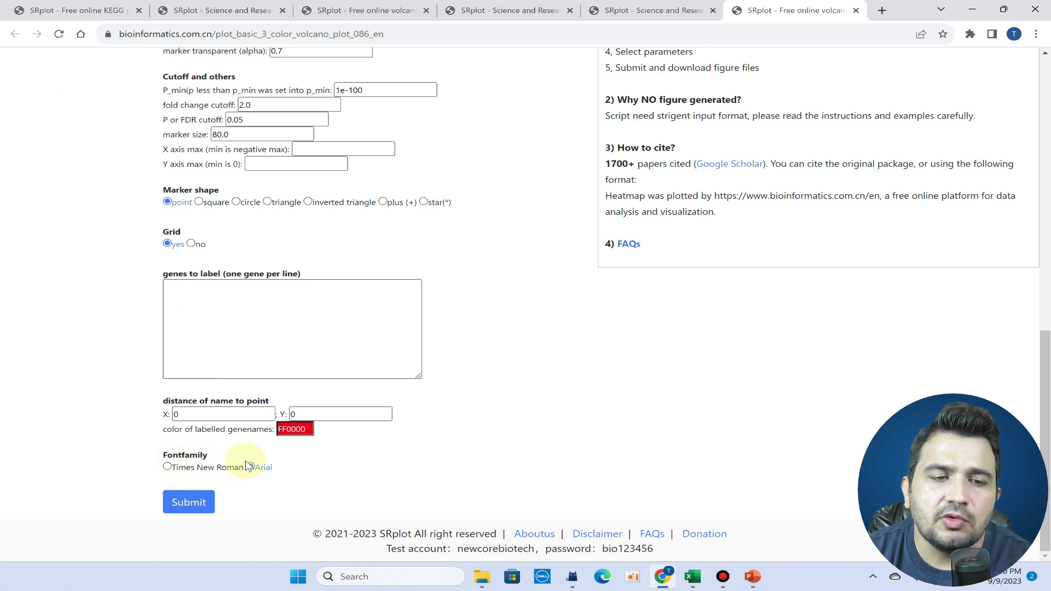
Submit the plot, download it as PNG (300 dpi), and view it maximized in Photos.
click(198, 512)
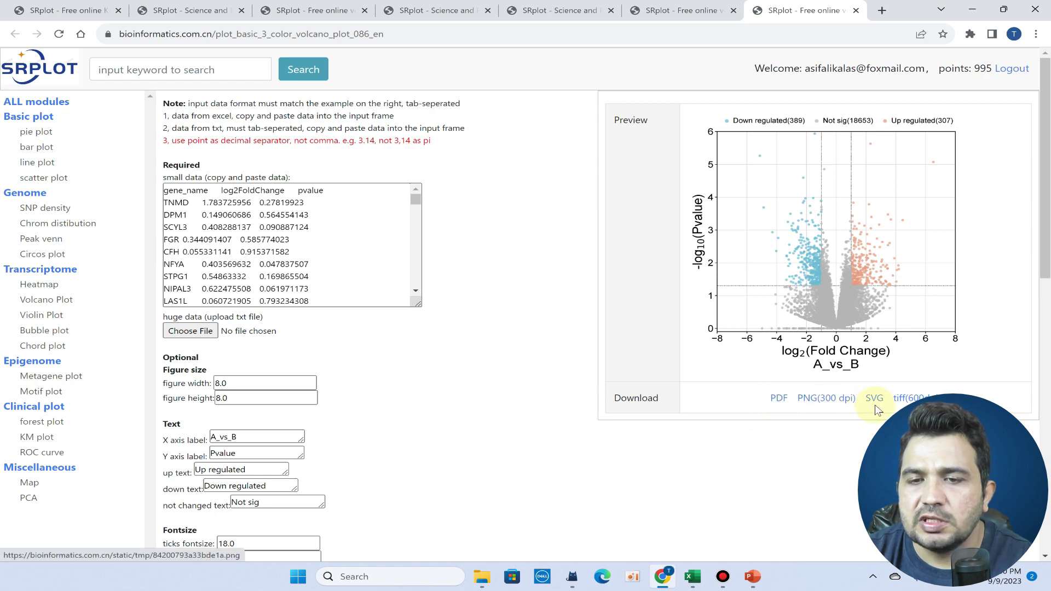
click(807, 402)
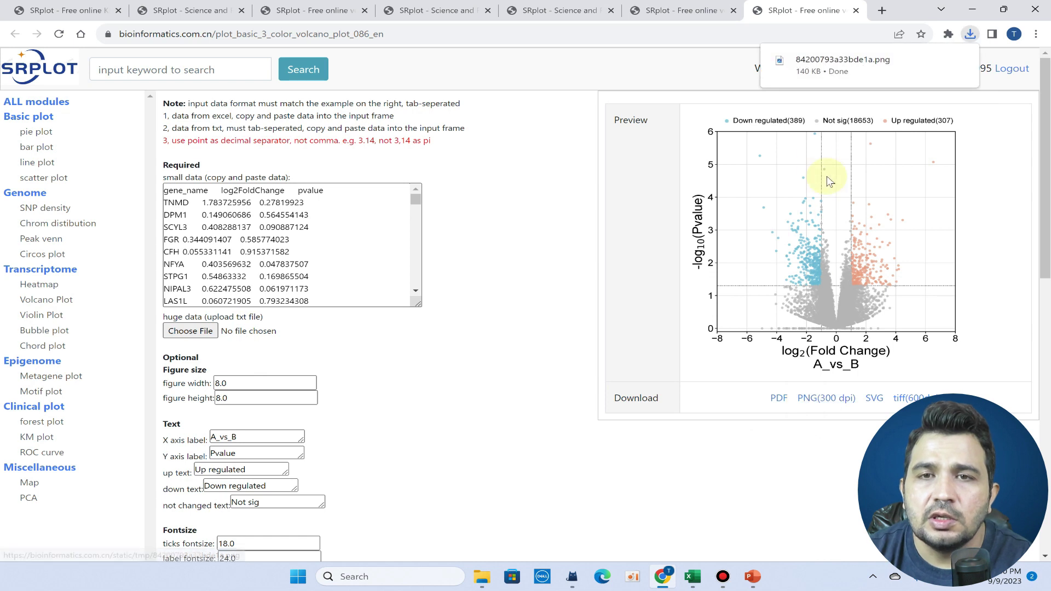
click(863, 68)
click(956, 37)
scroll(566, 297, up, 3)
Pan the plot image up to check the x-axis, then close Photos with Alt+F4.
drag(337, 413, 364, 206)
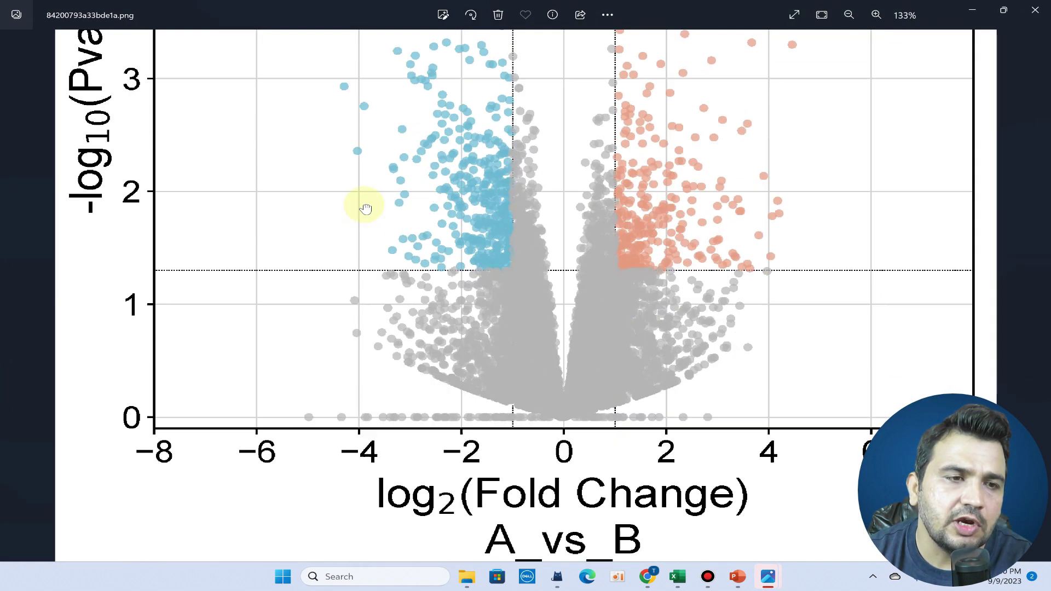
scroll(434, 328, up, 1)
scroll(630, 319, down, 2)
key(alt+F4)
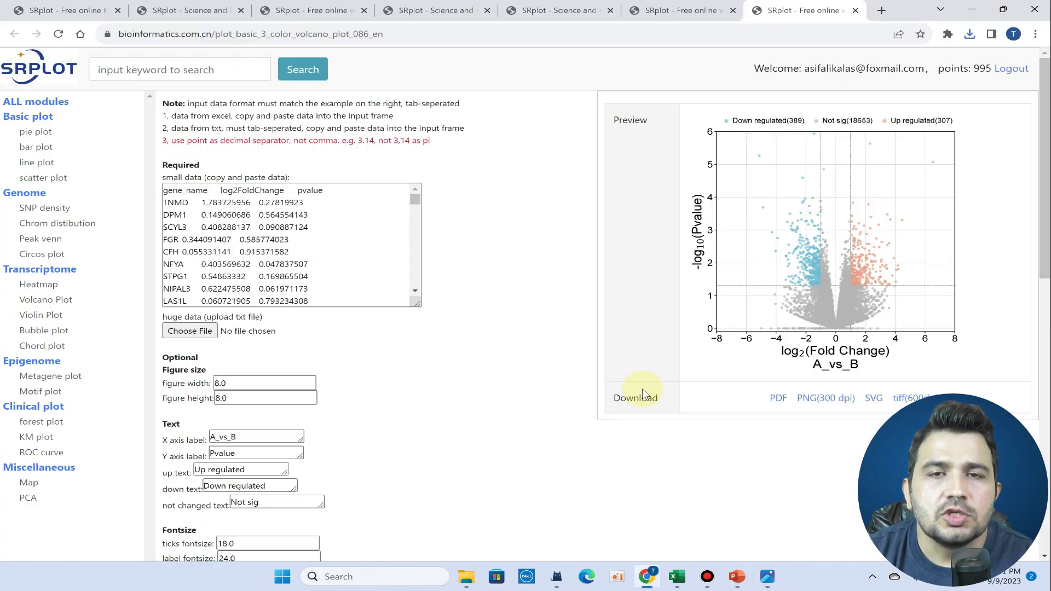